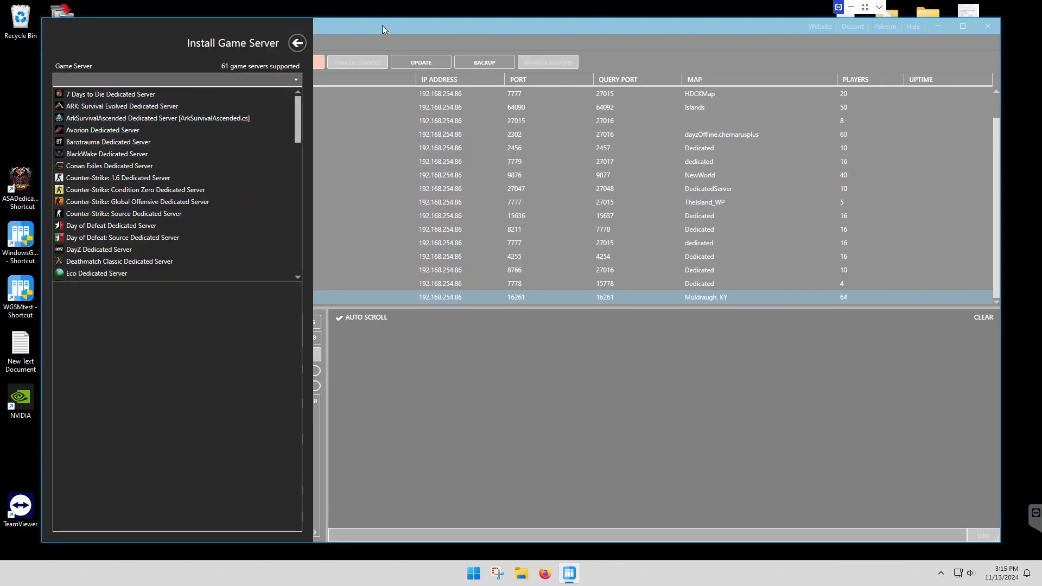
- Close the list of supported game servers and leave the Install Game Server page without installing anything
left_click(363, 39)
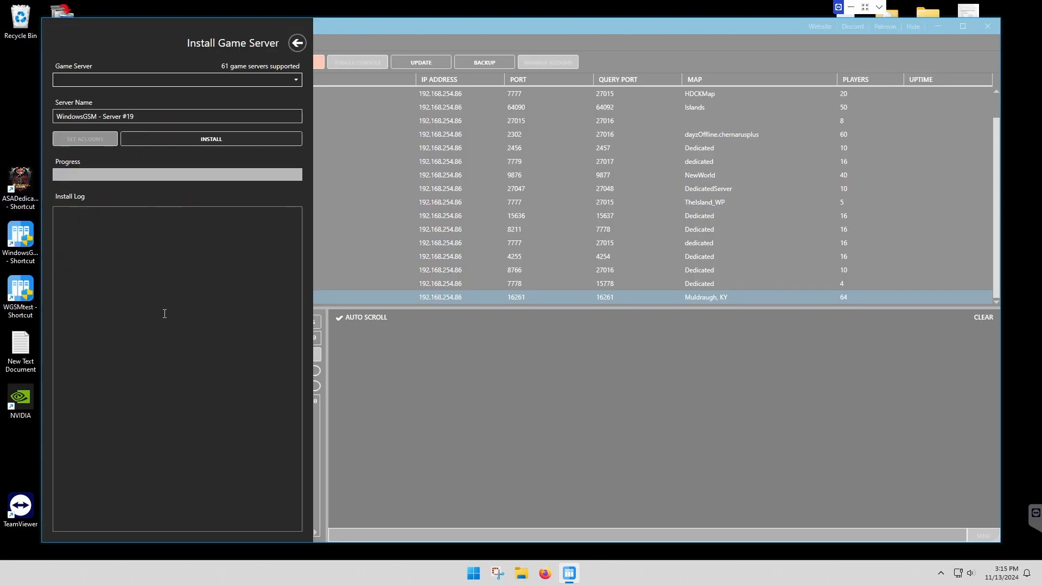
left_click(297, 44)
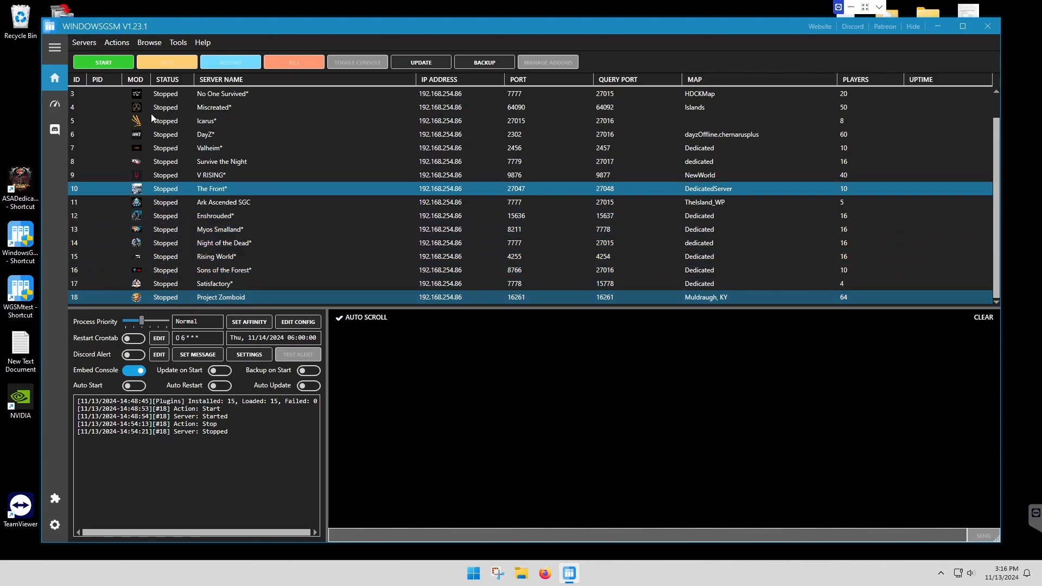
- Browse the Project Zomboid server's files and open the Zomboid\Server folder inside server folder 18
left_click(145, 44)
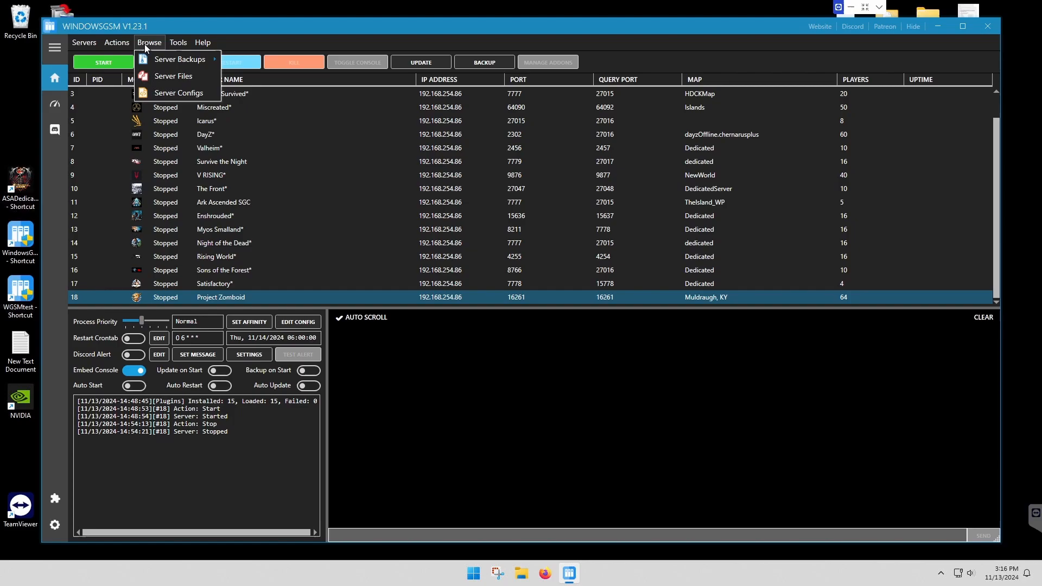
left_click(170, 77)
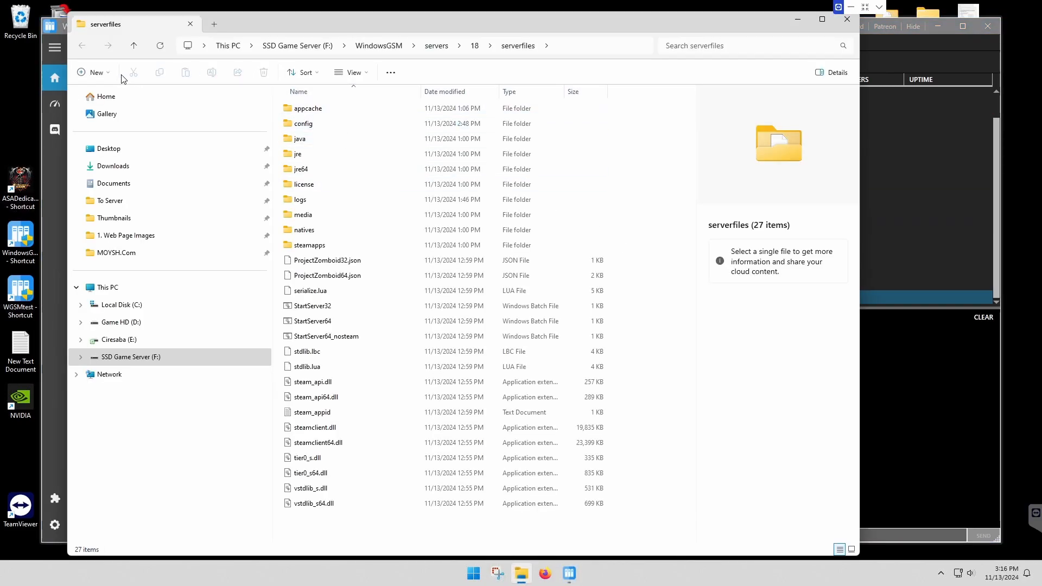
left_click(134, 46)
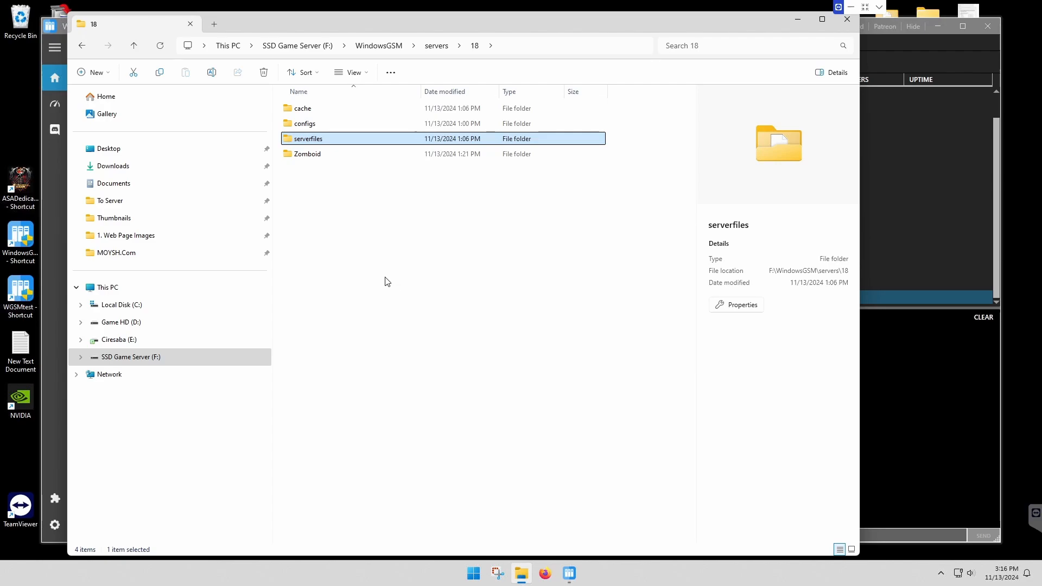
double_click(320, 154)
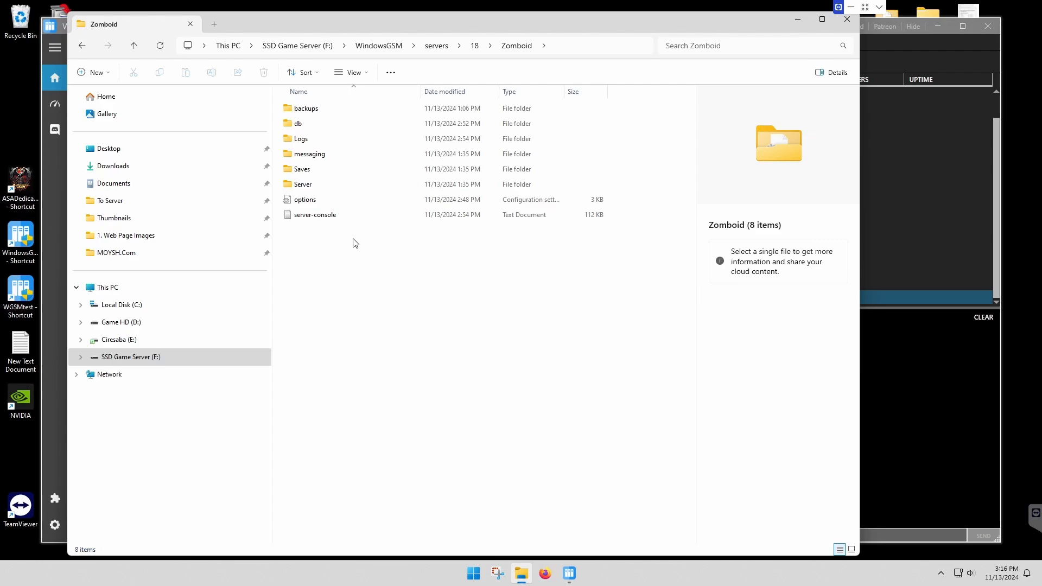
double_click(322, 187)
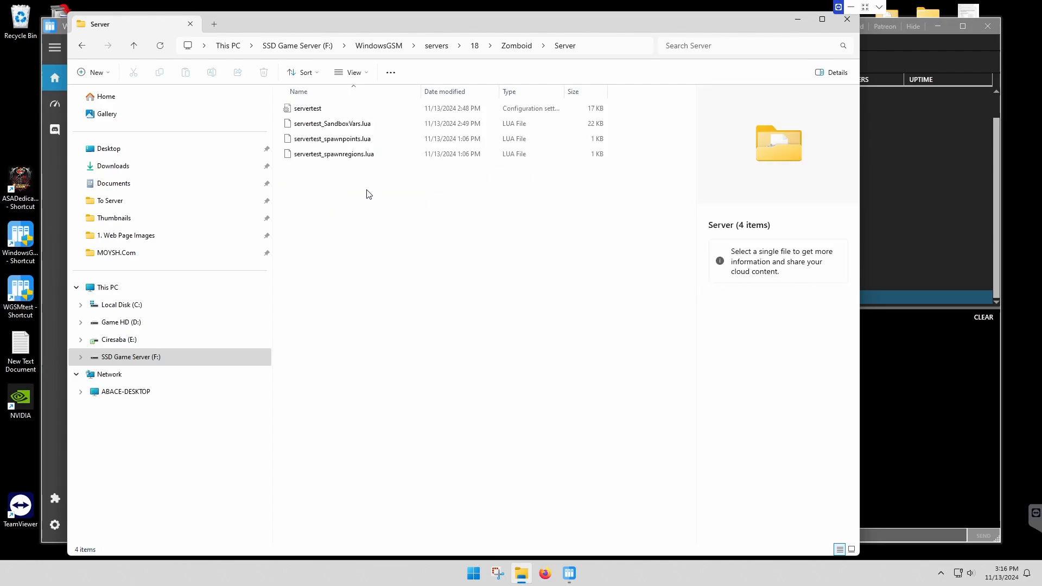
- Open the servertest configuration settings file in Notepad++
left_click(320, 111)
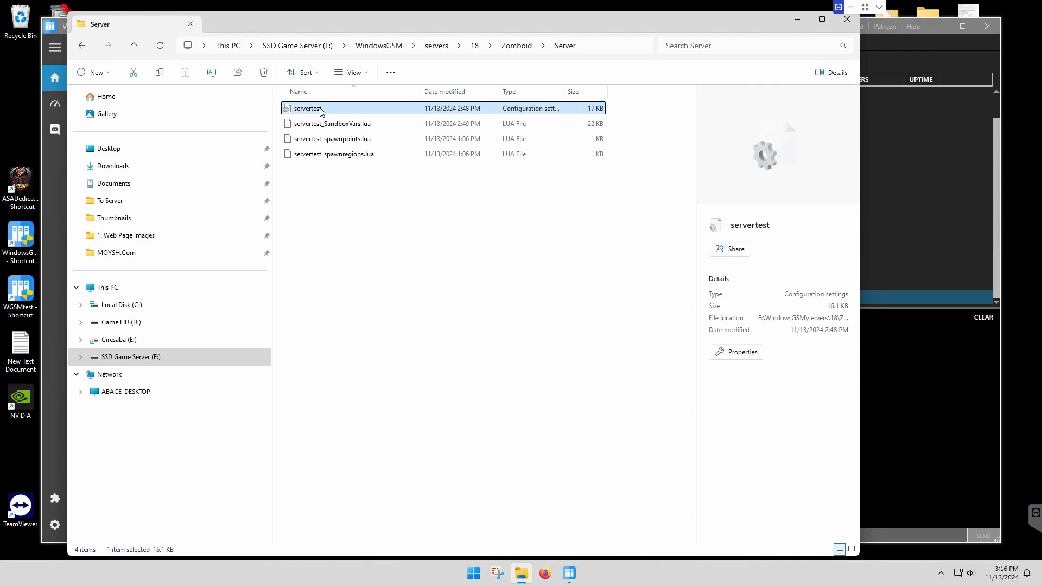
right_click(319, 111)
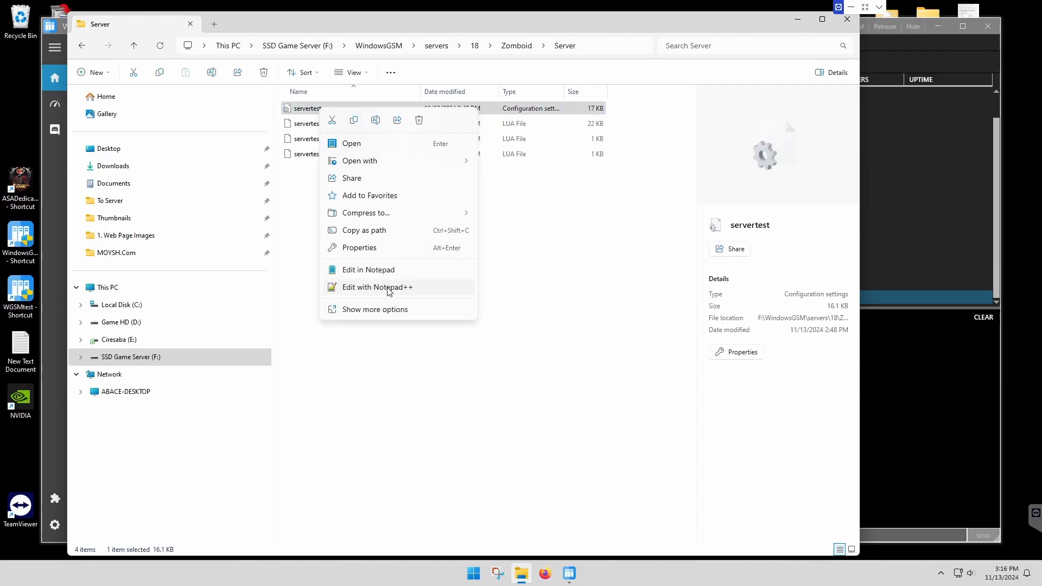
left_click(449, 293)
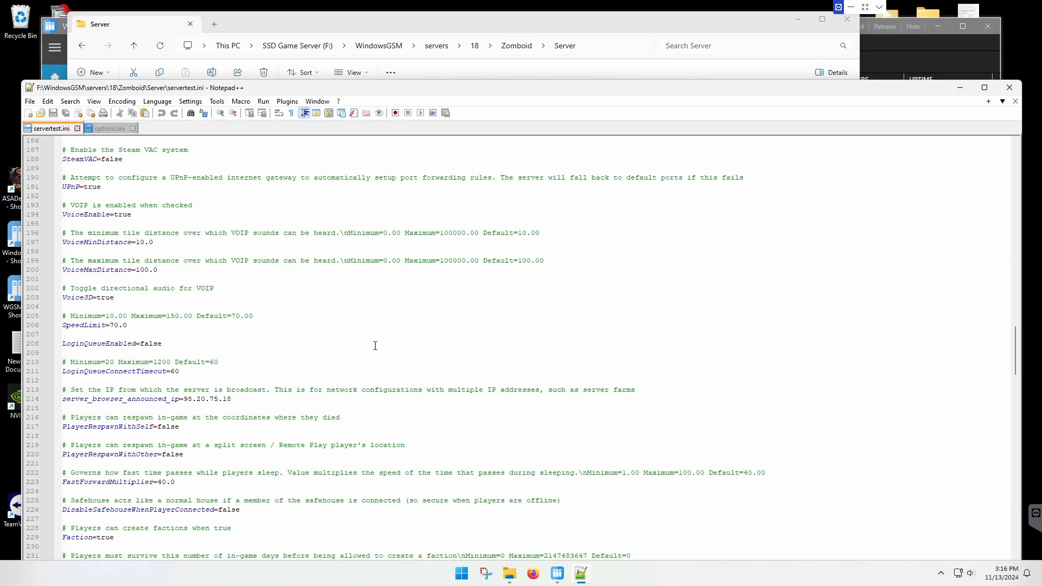
- Set MaxPlayers to 4 in servertest.ini
scroll(289, 303, "up", 16)
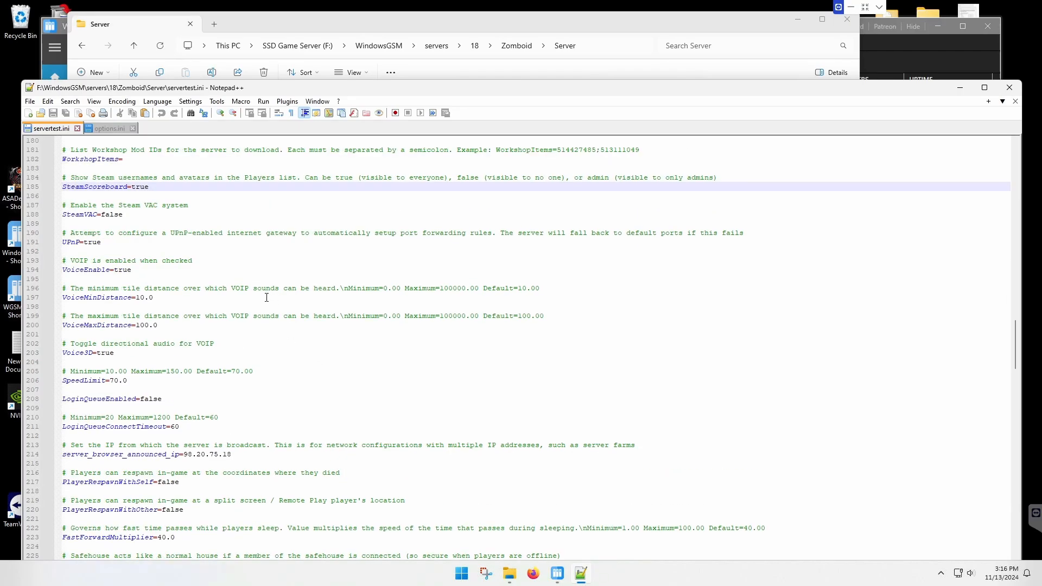
scroll(167, 313, "up", 20)
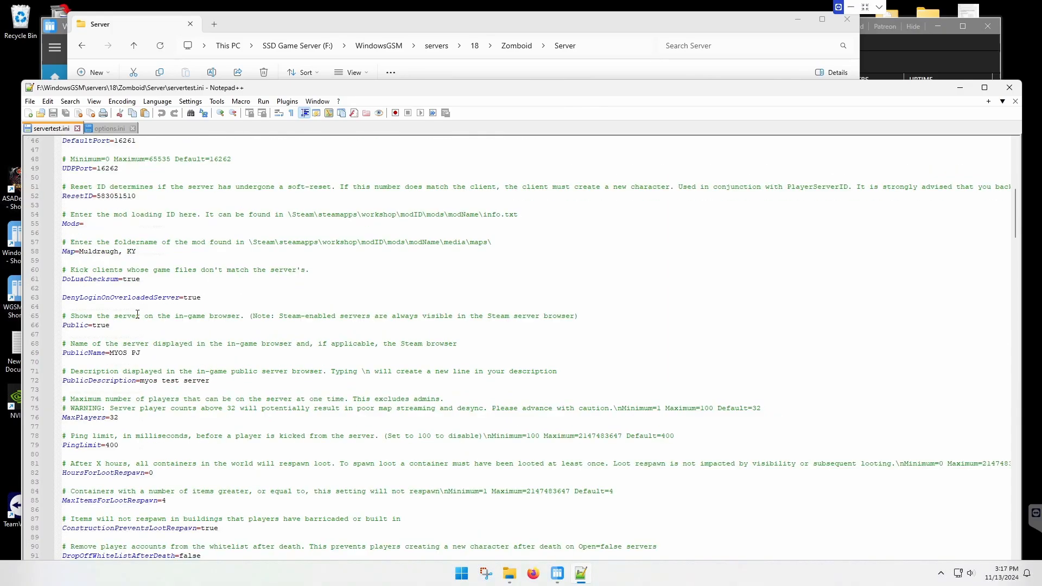
scroll(137, 315, "down", 1)
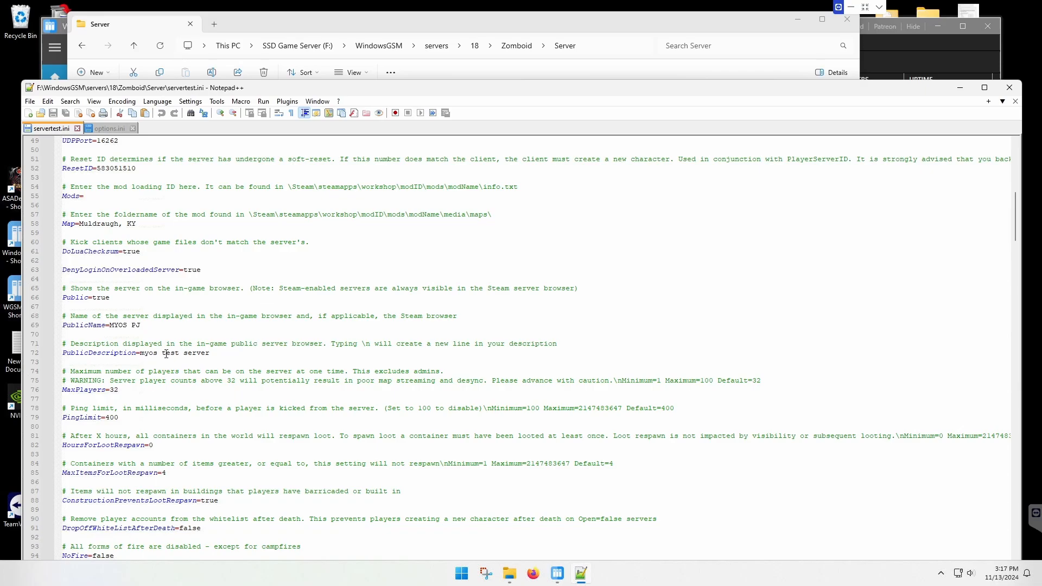
left_click(130, 389)
key("BackSpace")
key("BackSpace")
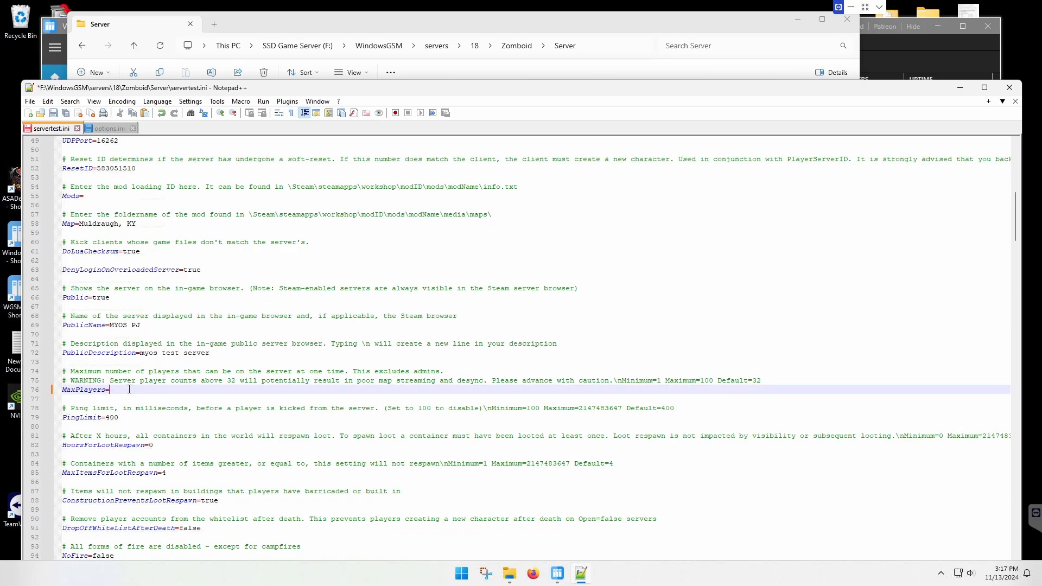
type("16")
key("BackSpace")
key("BackSpace")
left_click(185, 428)
- Find the server_browser_announced_ip setting in servertest.ini and place the cursor at the end of its line
scroll(183, 439, "down", 2)
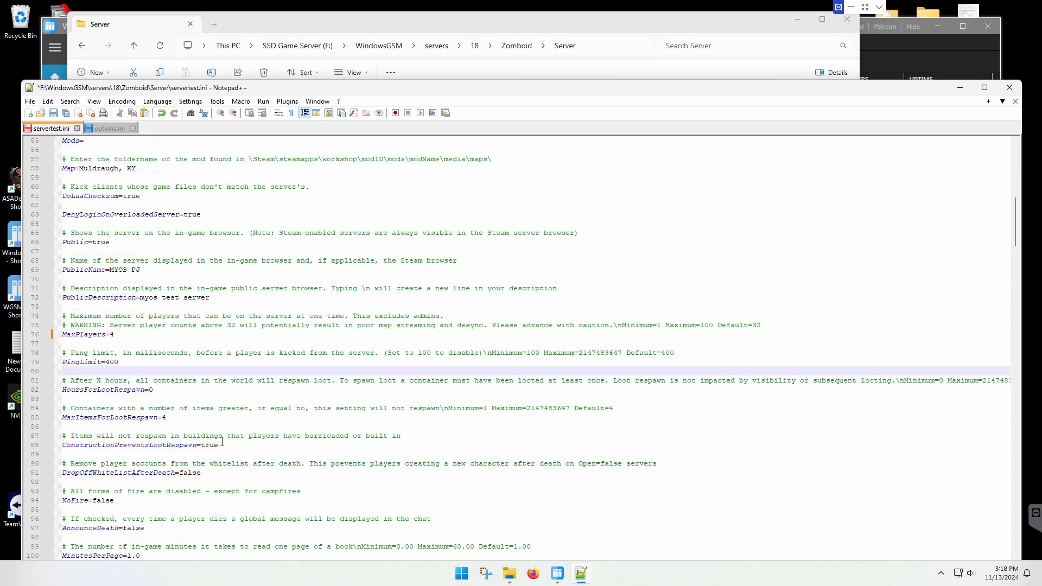
scroll(222, 441, "down", 20)
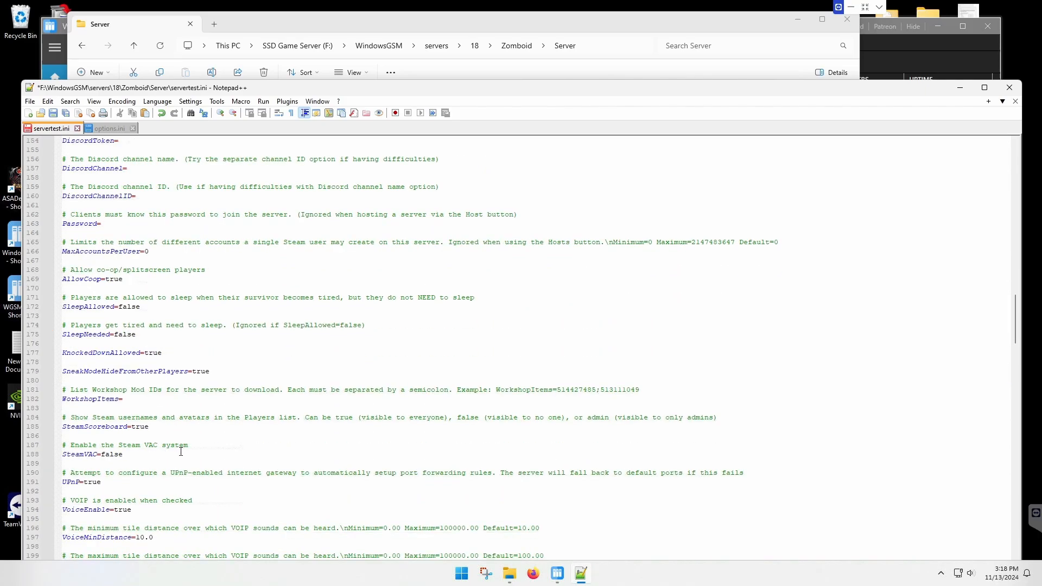
scroll(179, 450, "down", 3)
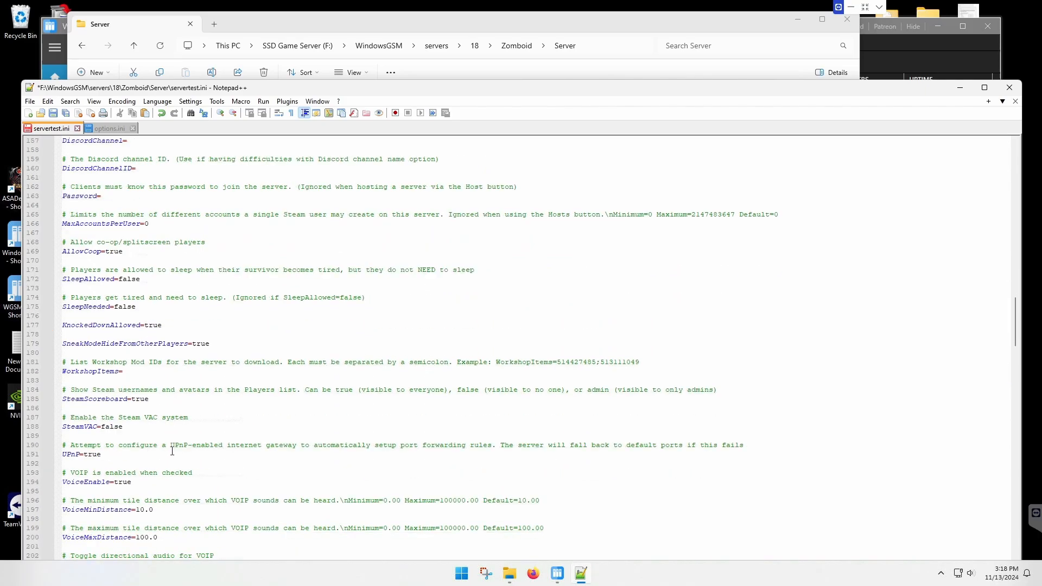
scroll(172, 450, "down", 3)
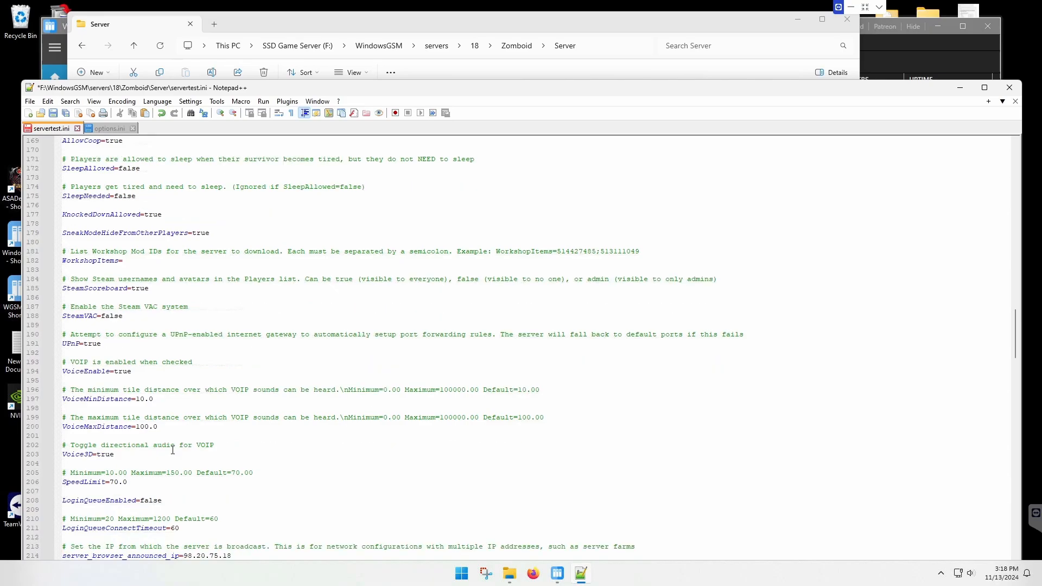
scroll(169, 451, "down", 1)
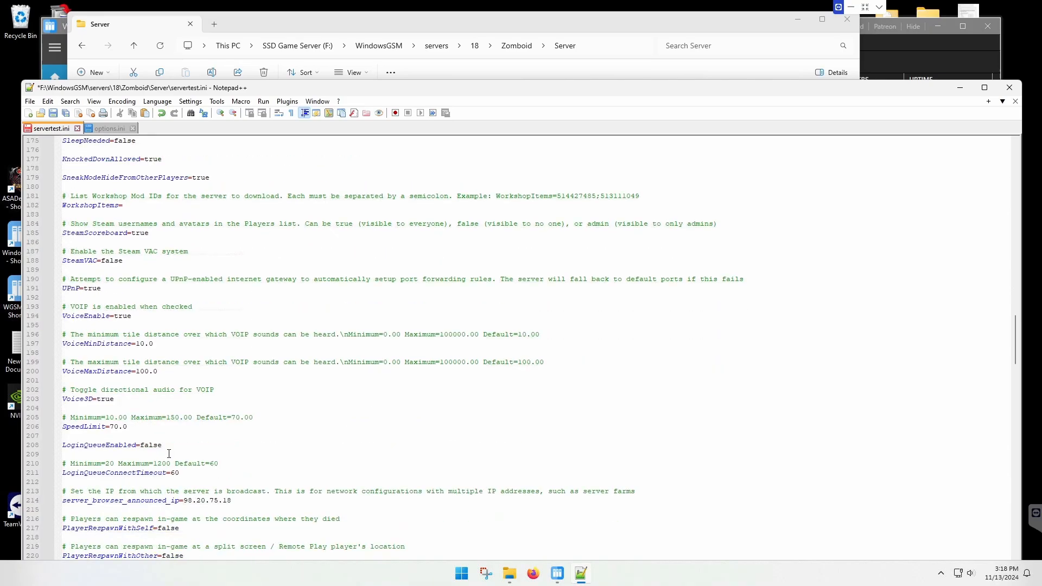
left_click(242, 500)
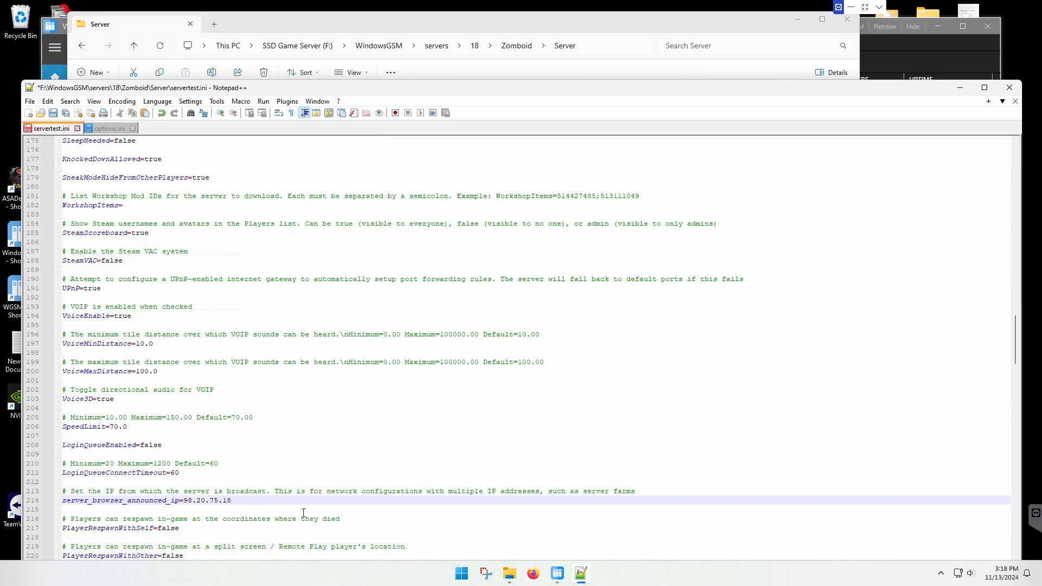
- Review the other settings in servertest.ini, including the faction, radio, PVP, safehouse, RCON, Discord and password options
scroll(251, 491, "down", 19)
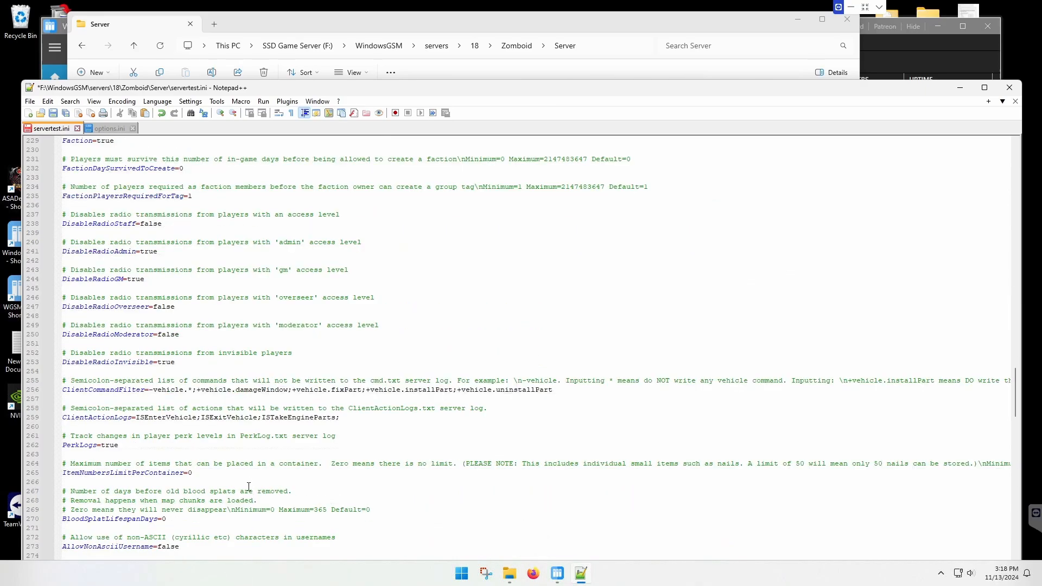
scroll(251, 492, "down", 2)
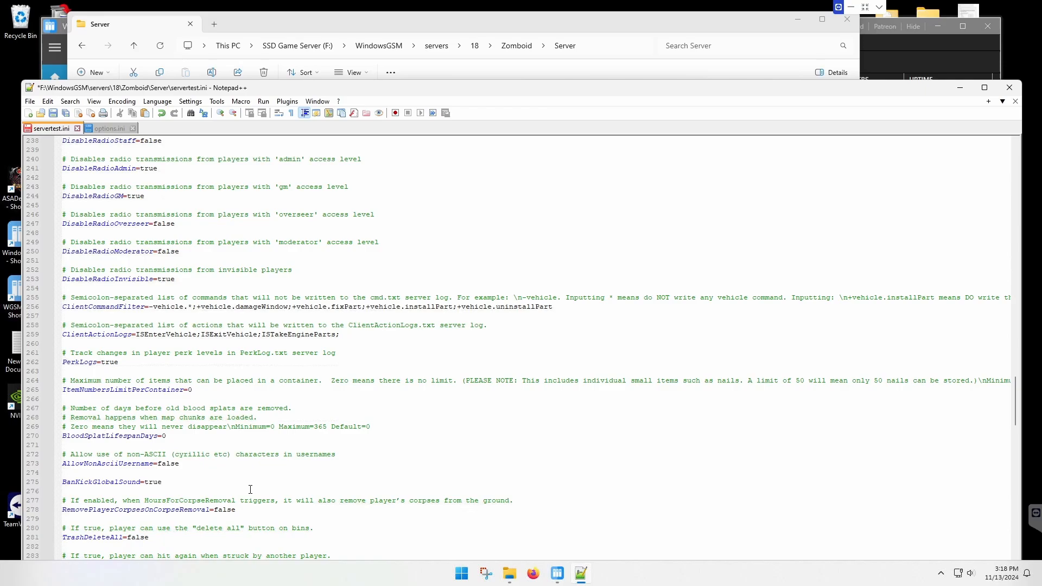
scroll(250, 490, "down", 6)
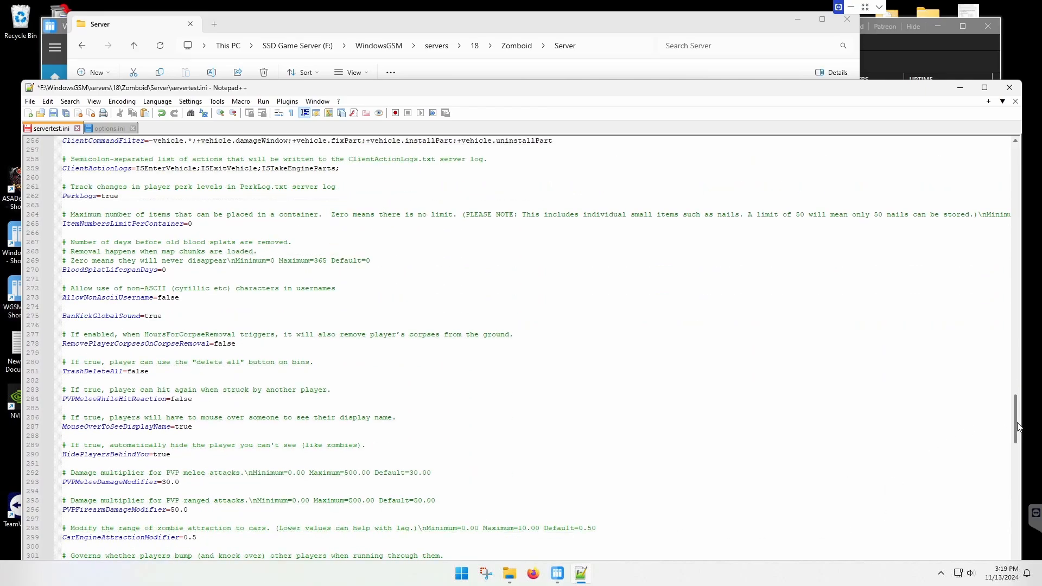
left_click_drag(1014, 419, 1007, 119)
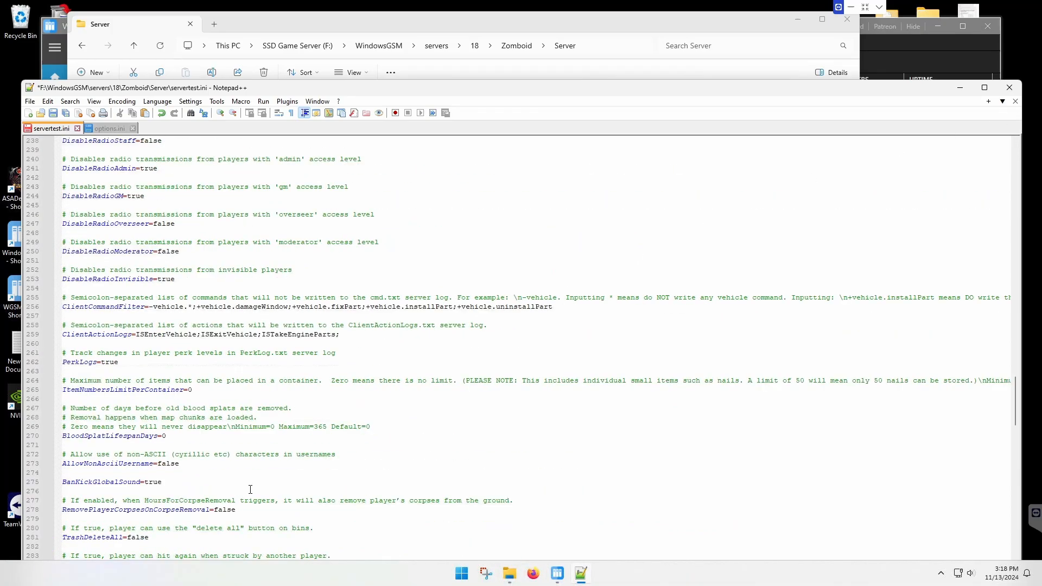
scroll(250, 490, "down", 4)
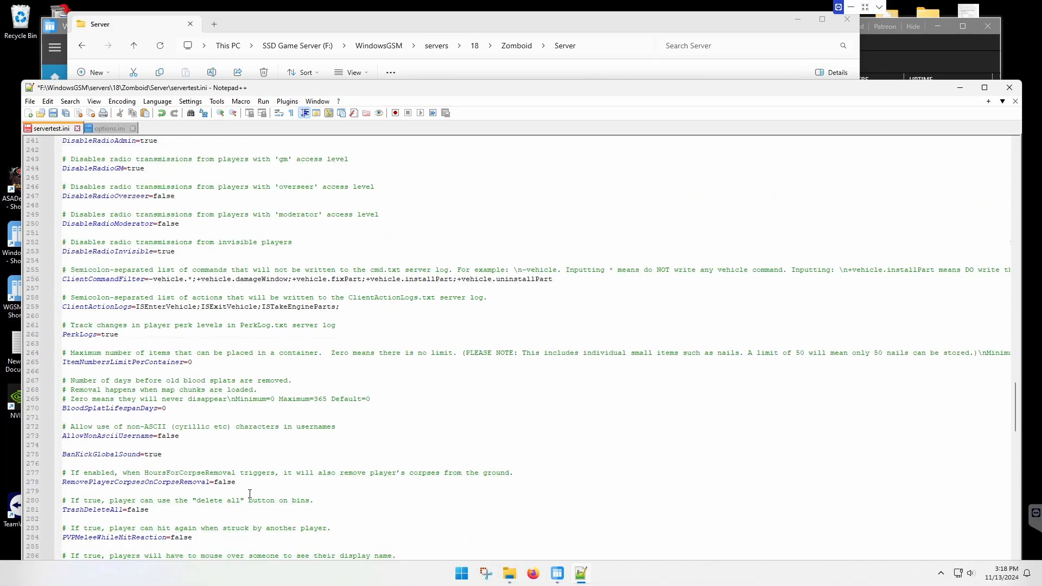
scroll(249, 496, "down", 2)
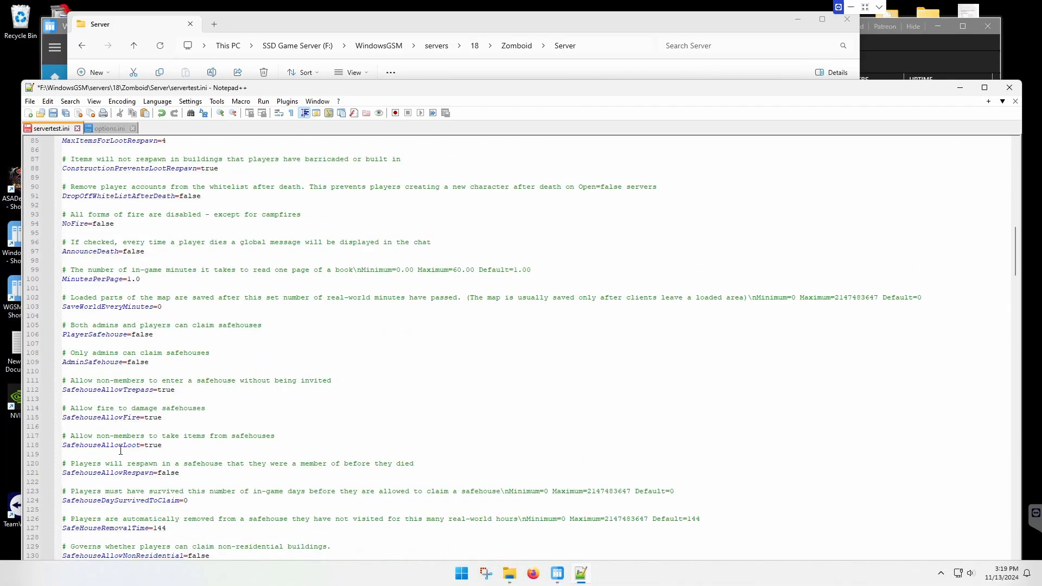
scroll(116, 449, "down", 4)
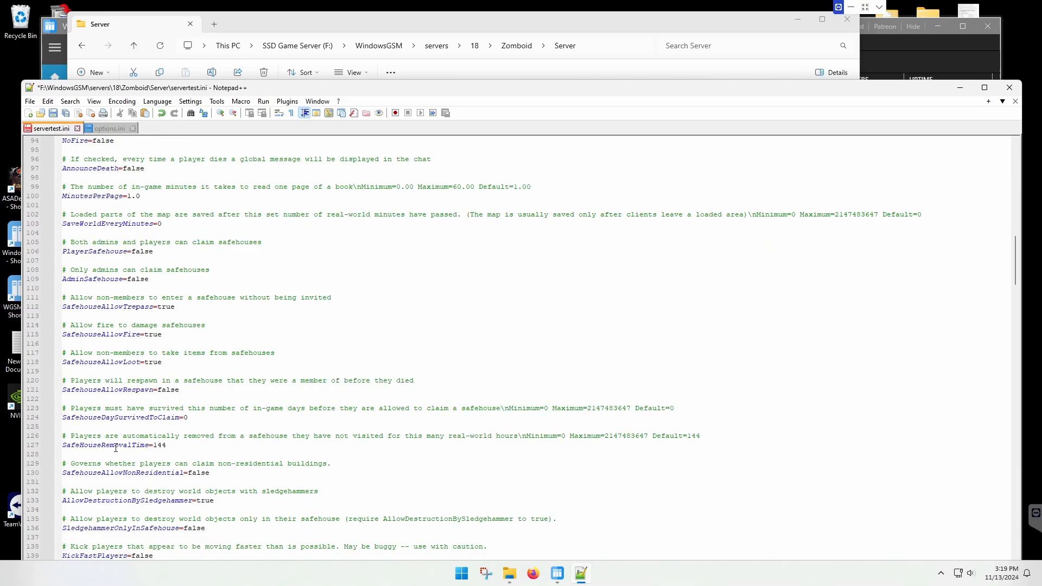
scroll(115, 448, "down", 3)
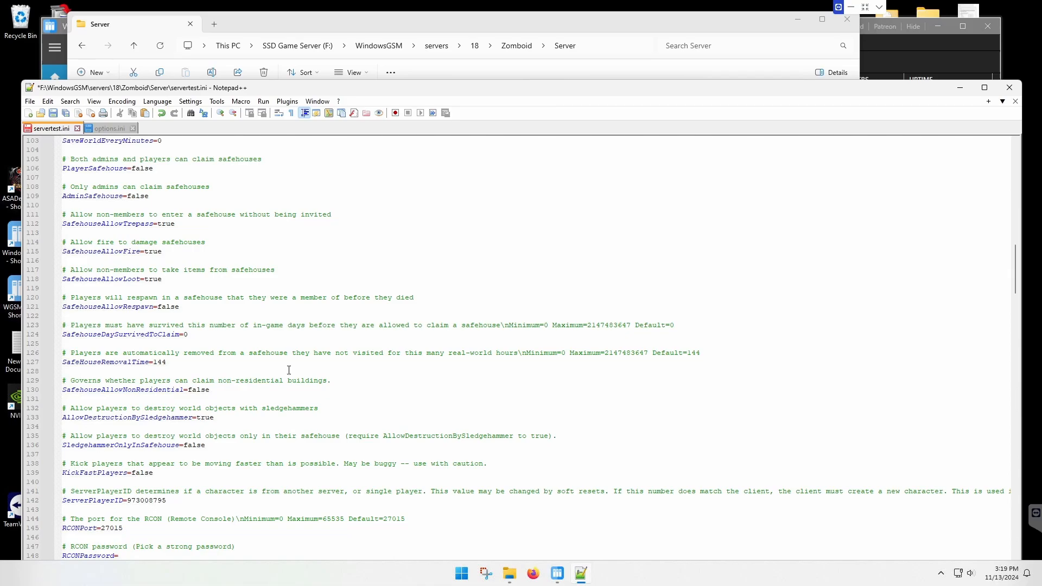
scroll(321, 413, "down", 1)
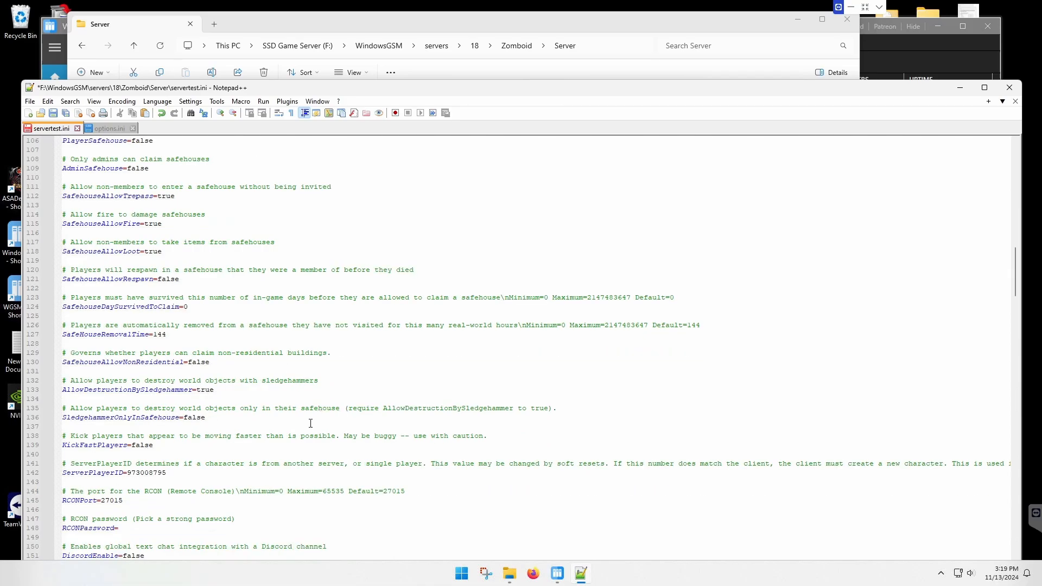
scroll(313, 407, "down", 3)
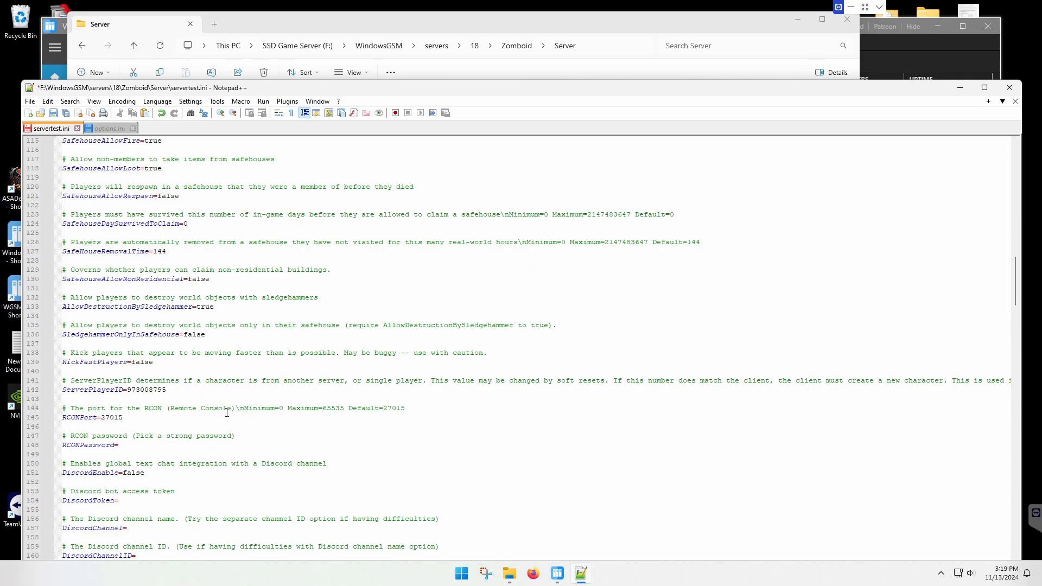
scroll(242, 418, "down", 2)
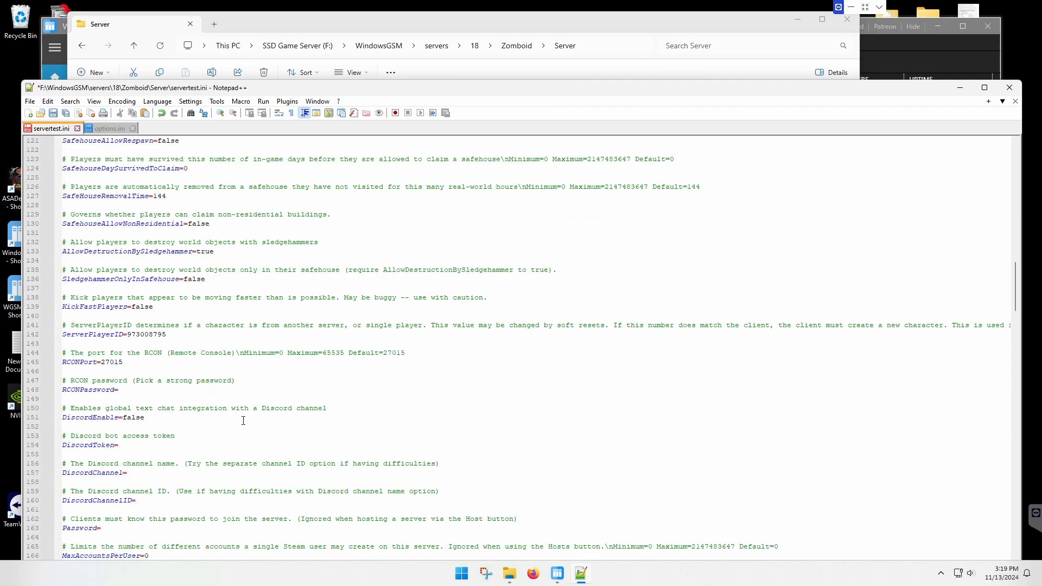
scroll(235, 428, "down", 1)
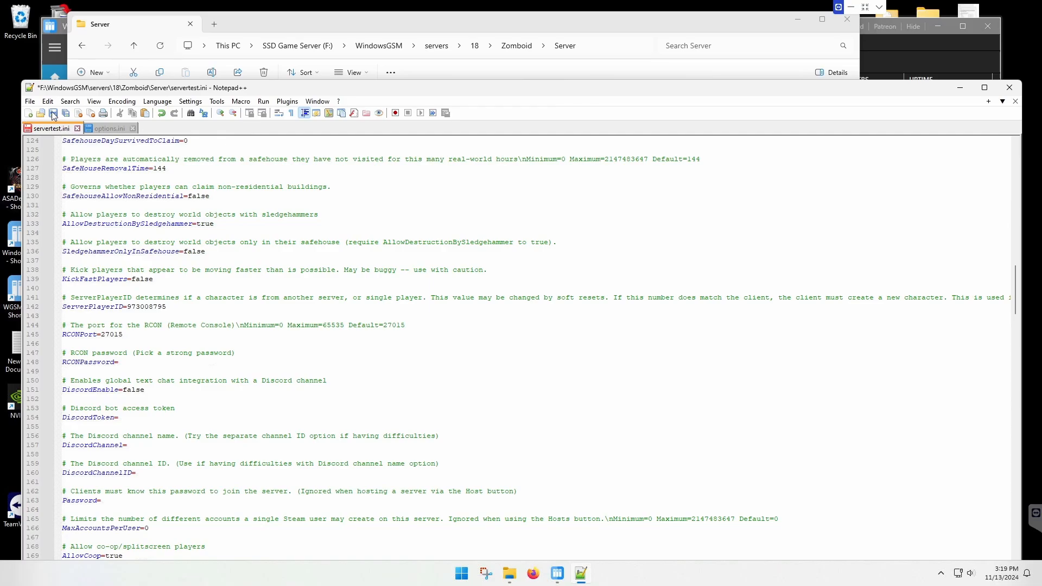
- Close the Notepad++ and Server folder windows and start the Project Zomboid server in WindowsGSM
left_click(1009, 87)
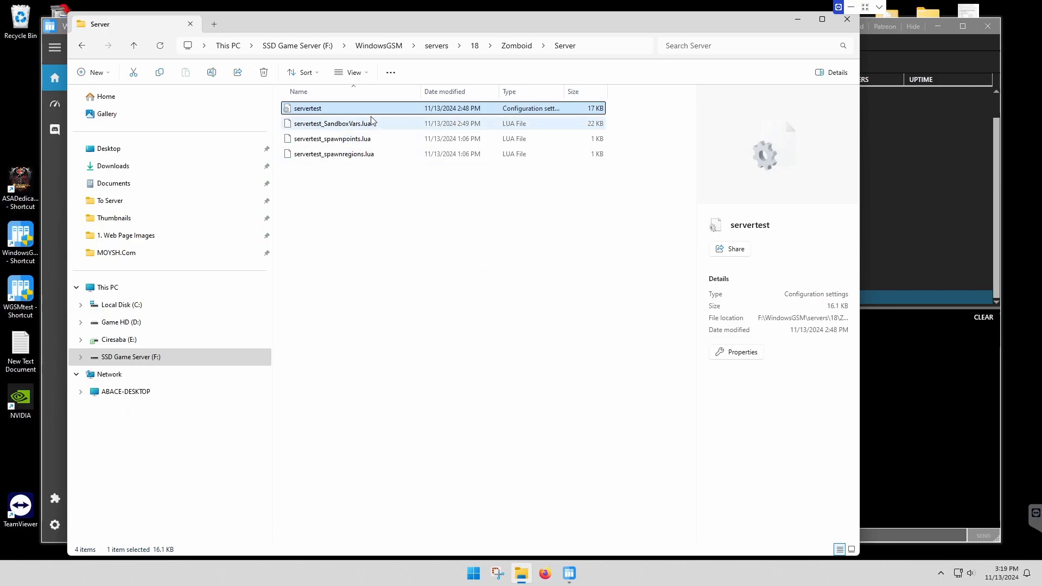
left_click(846, 25)
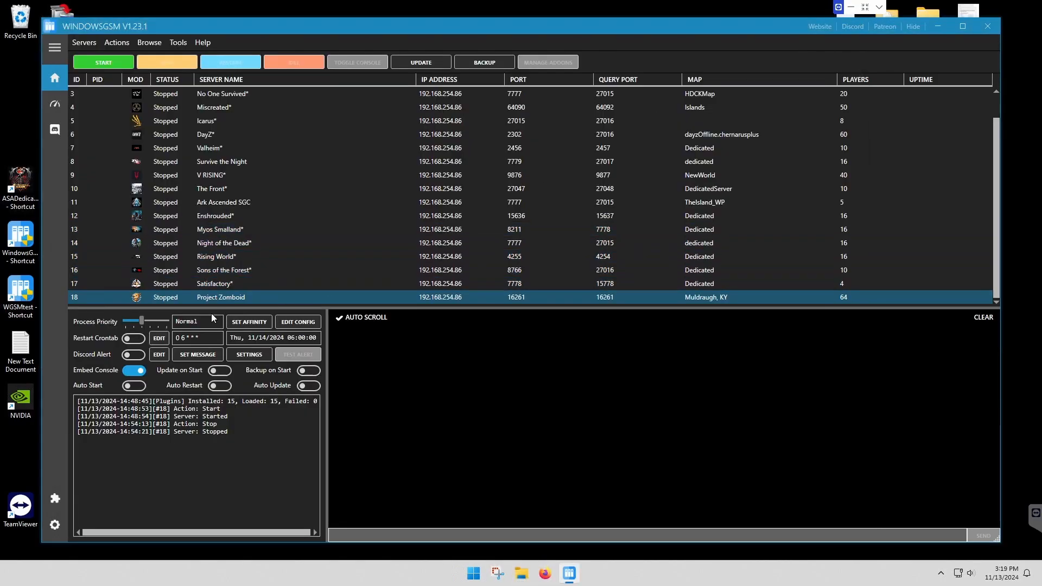
left_click(112, 64)
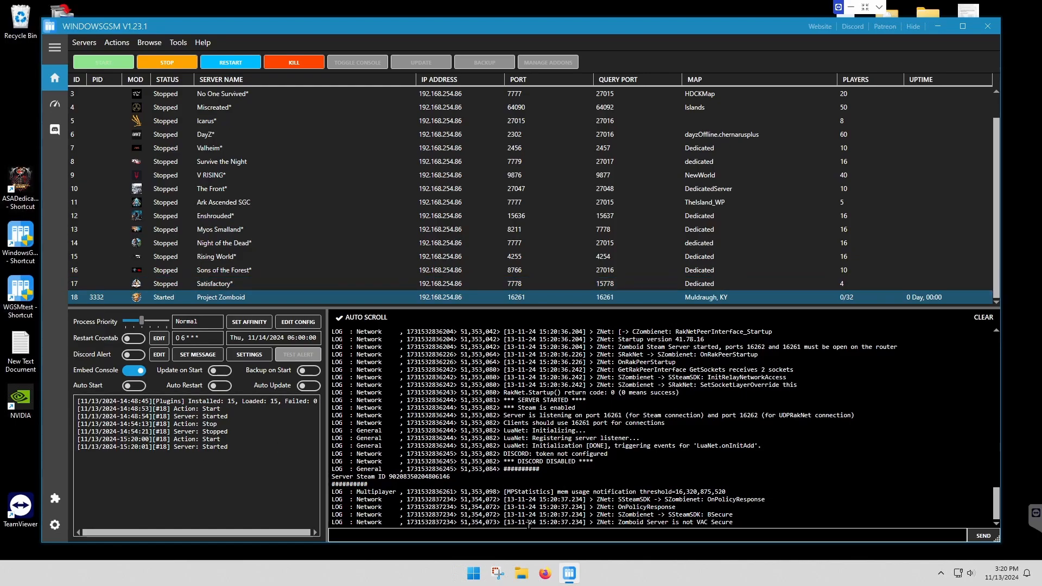
- Switch to Firefox with a new tab showing
left_click(545, 573)
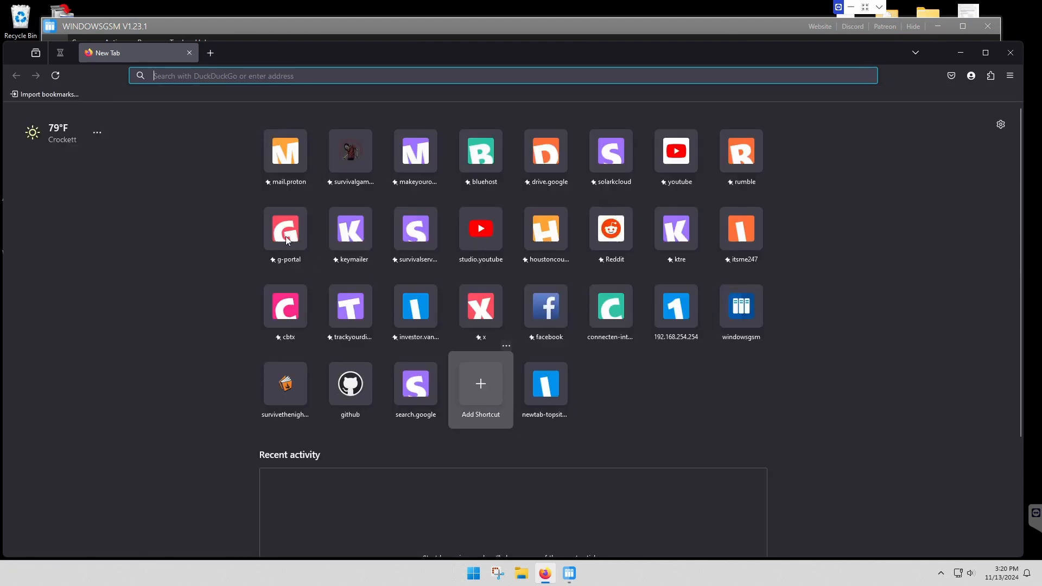
left_click(65, 61)
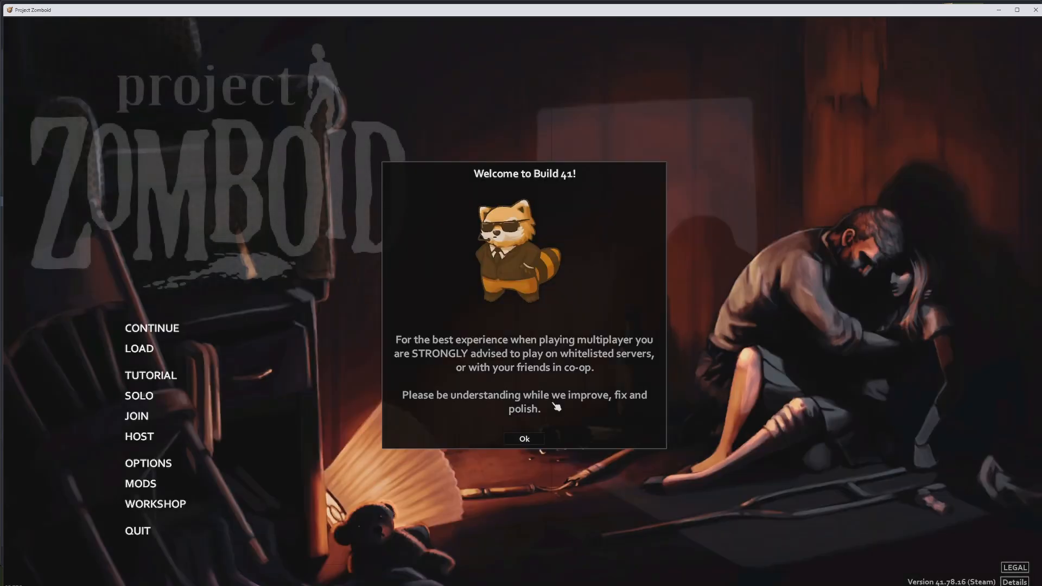
- In Project Zomboid, dismiss the Build 41 welcome notice and open the Internet server list for joining
left_click(537, 441)
left_click(196, 418)
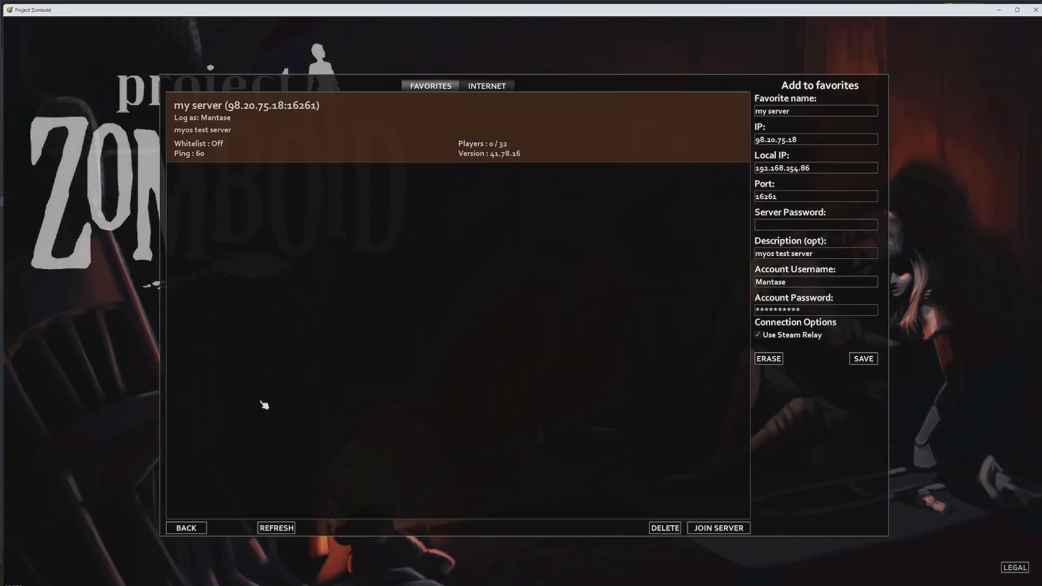
left_click(488, 86)
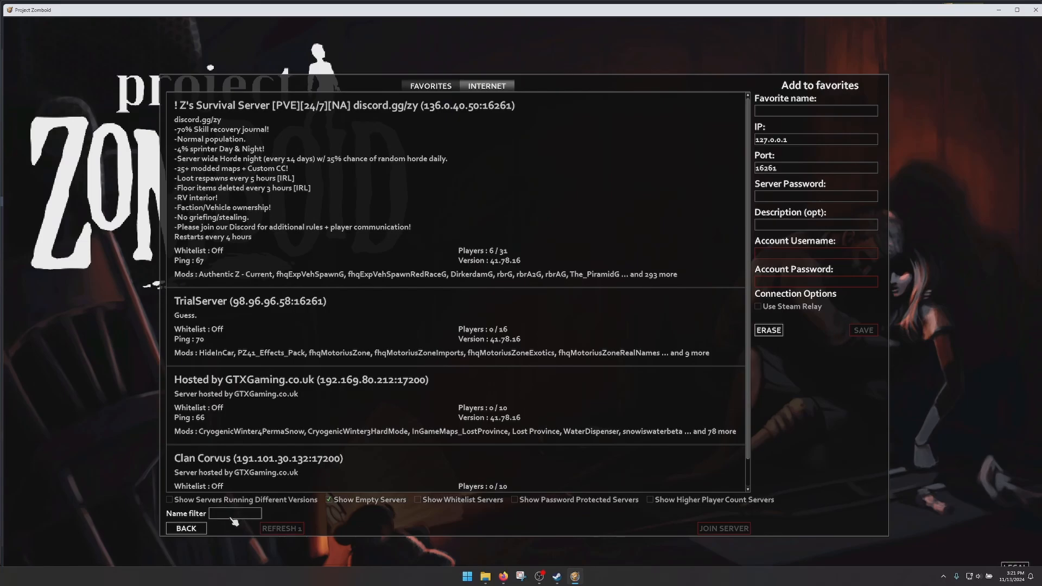
- Filter the Internet servers by the name myos, including different-version, whitelist, password-protected and higher-player-count servers
type("myos")
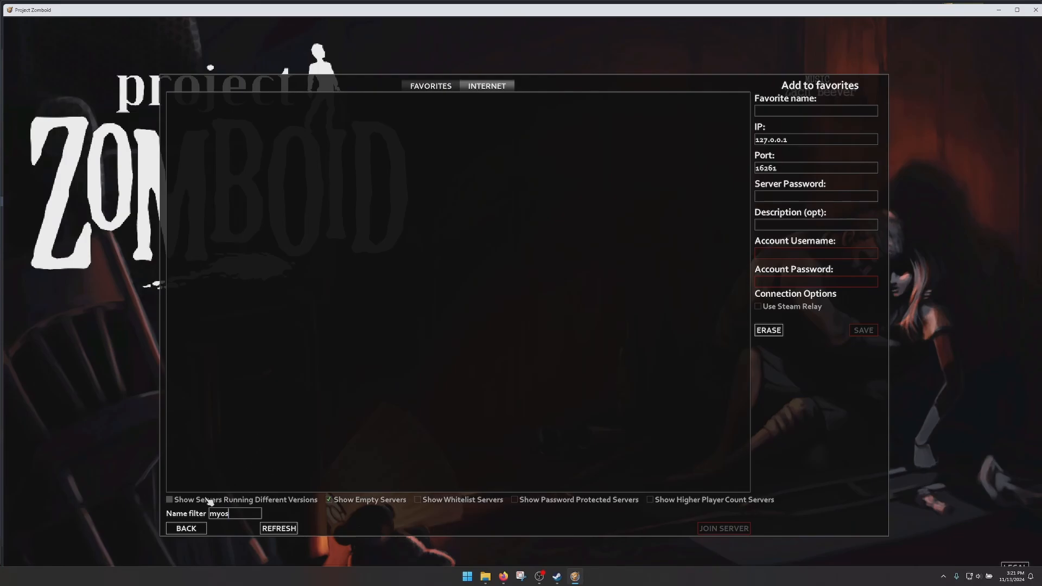
left_click(172, 500)
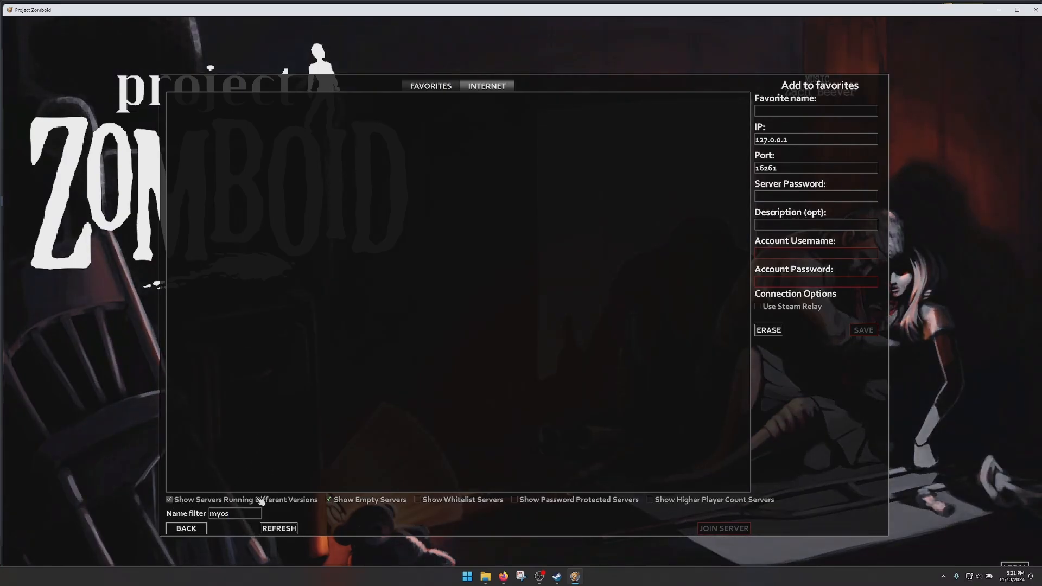
left_click(419, 501)
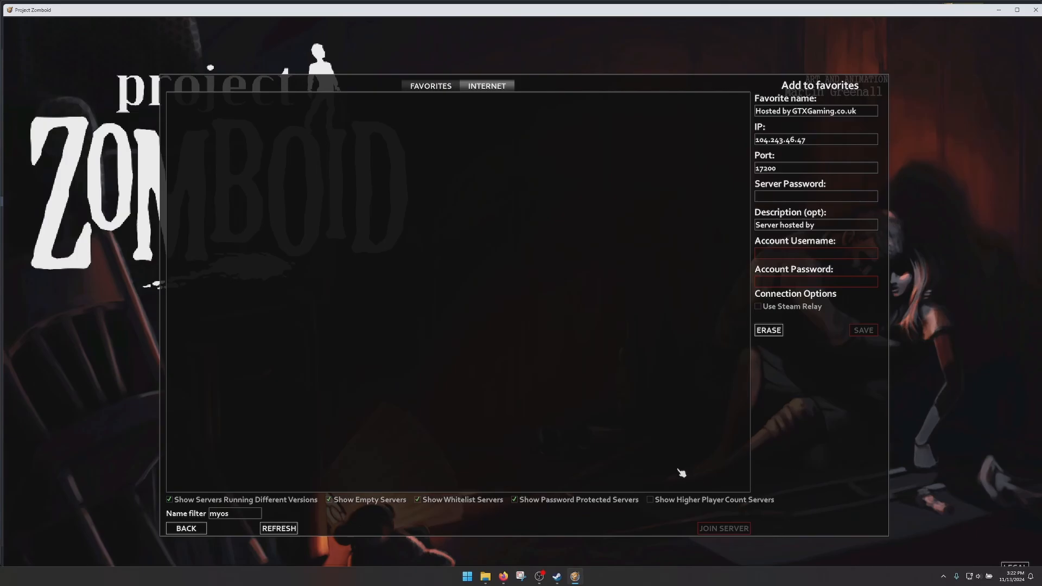
left_click(650, 500)
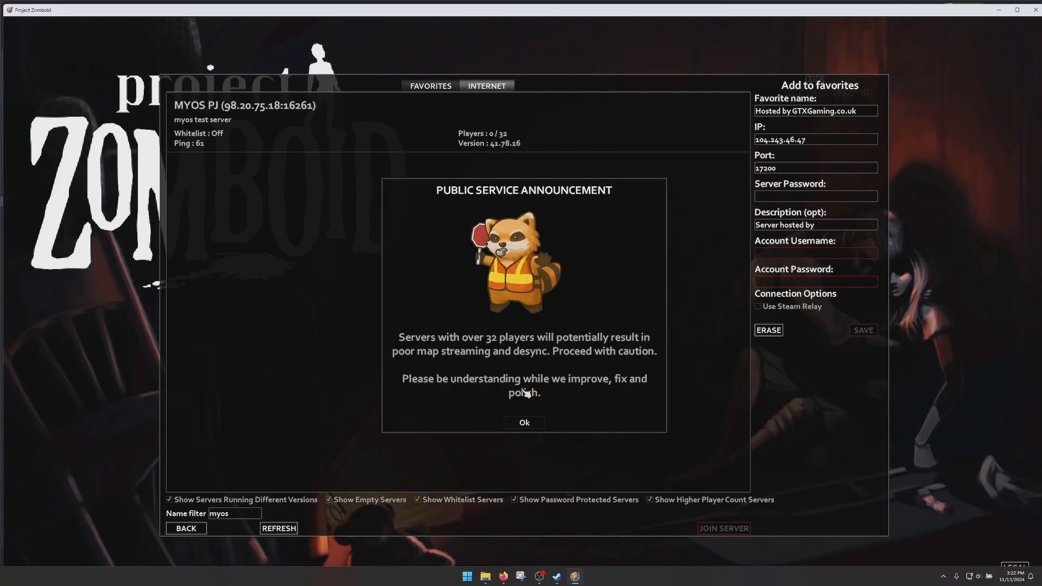
left_click(528, 425)
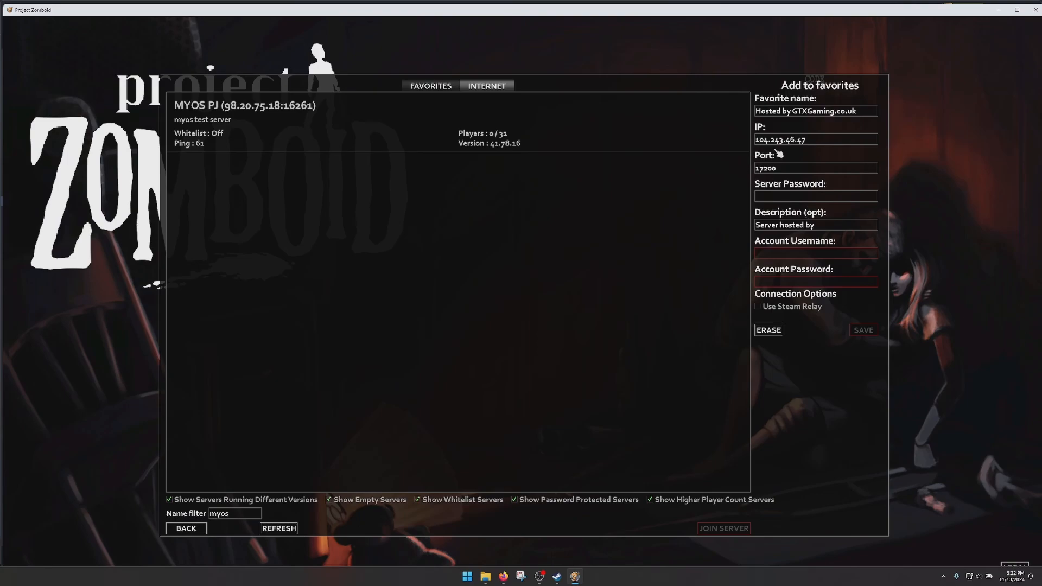
- Save the MYOS PJ server to favorites with the account username and account password filled in and Use Steam Relay enabled
left_click(342, 139)
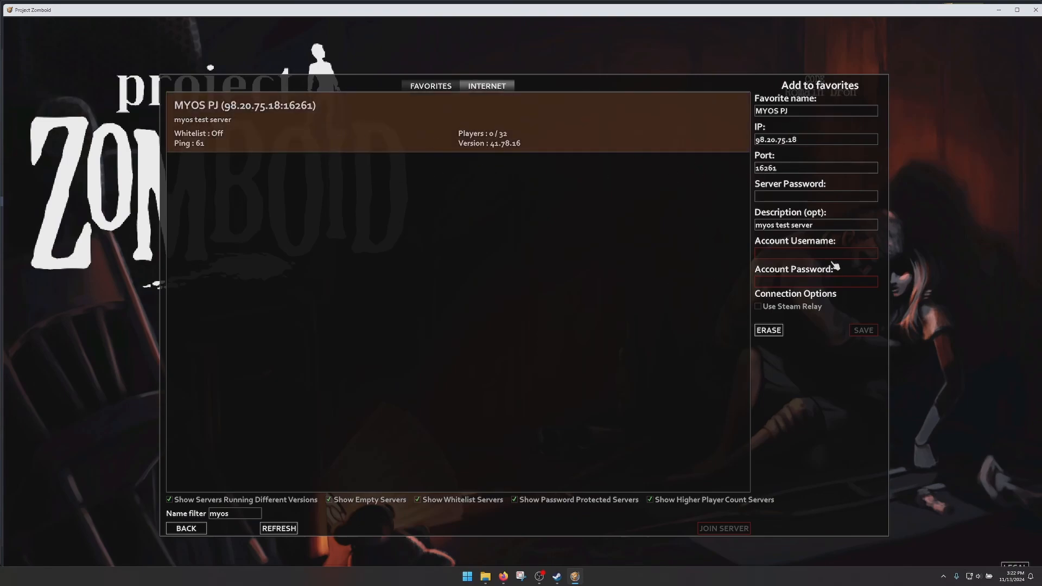
left_click(789, 253)
type("Man")
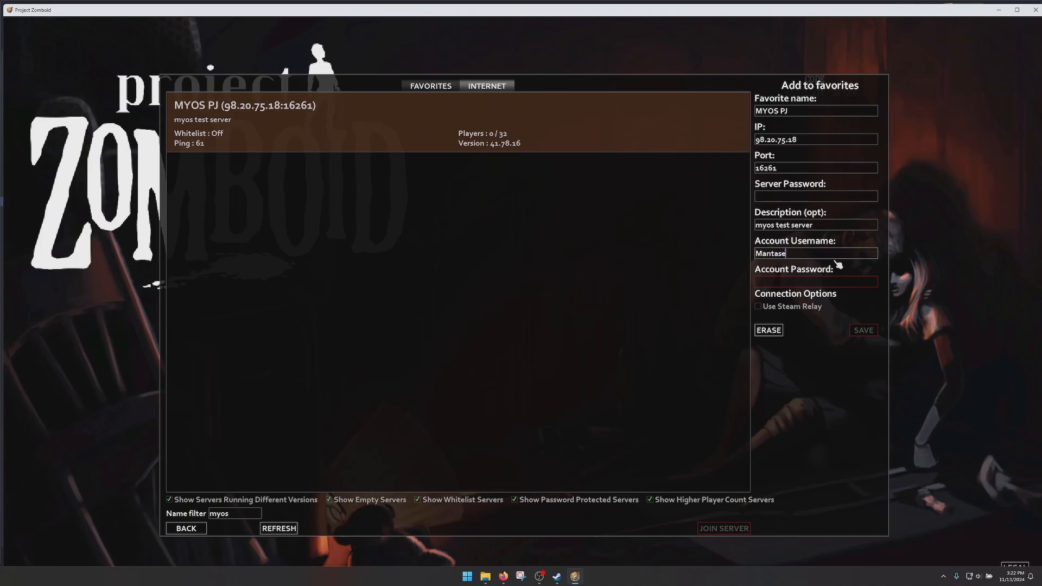
type("tase")
left_click(766, 283)
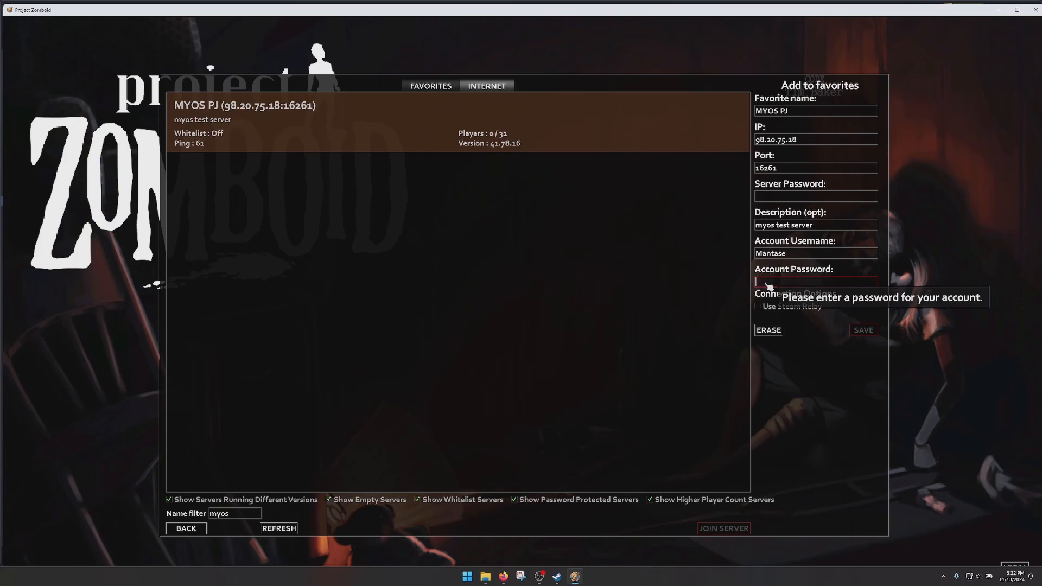
type("*")
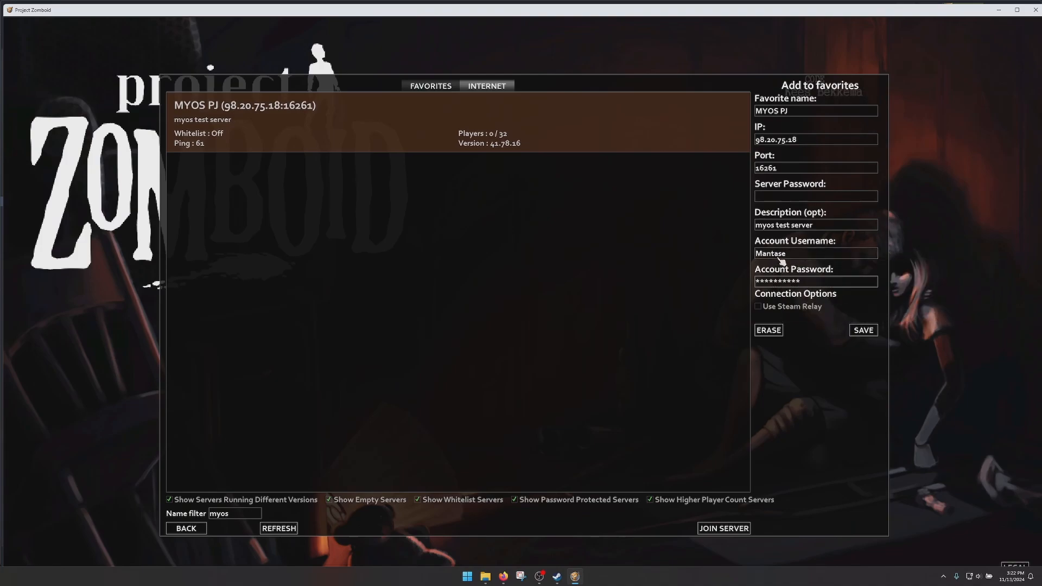
left_click(760, 308)
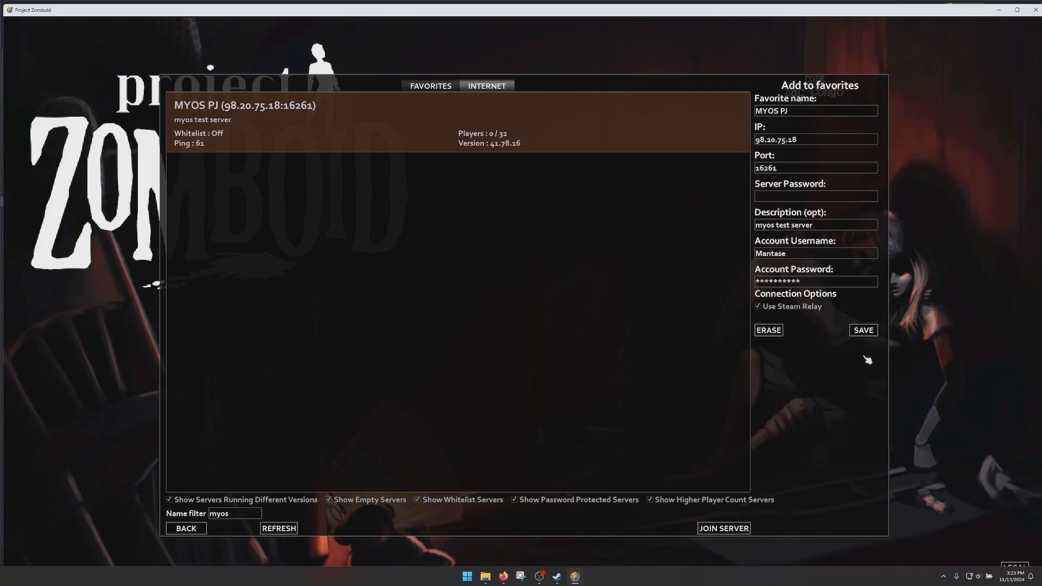
left_click(870, 333)
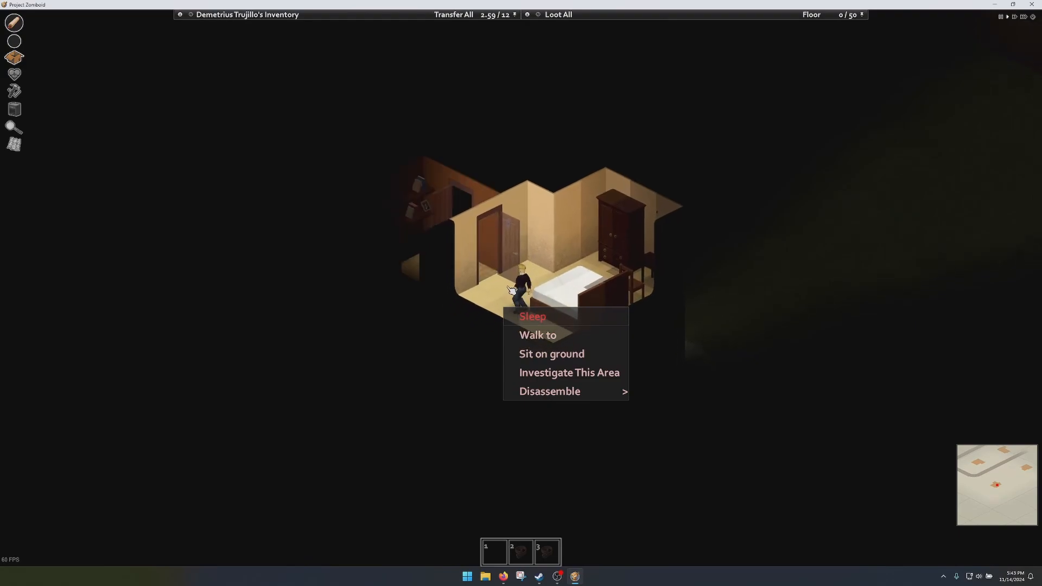
- Walk the character out of the bedroom into the adjoining room and view the Sleep option's details
key("w")
key("a")
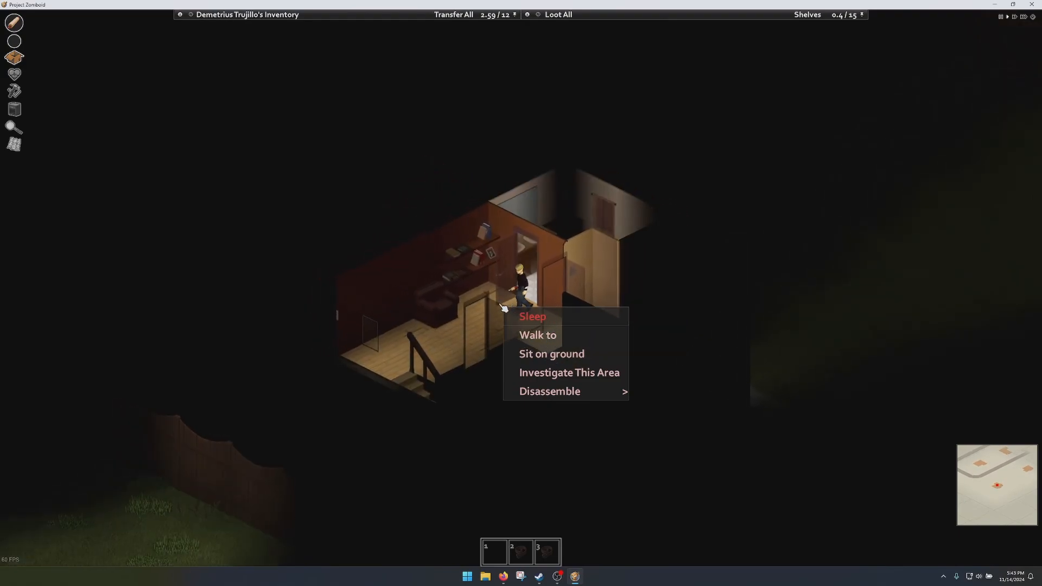
key("a+s")
mouse_move(510, 317)
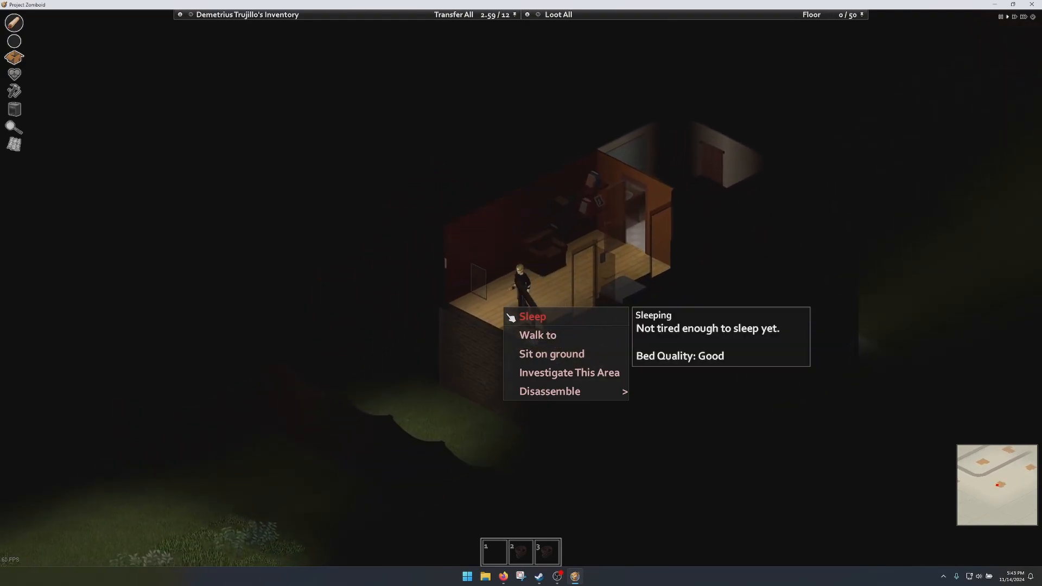